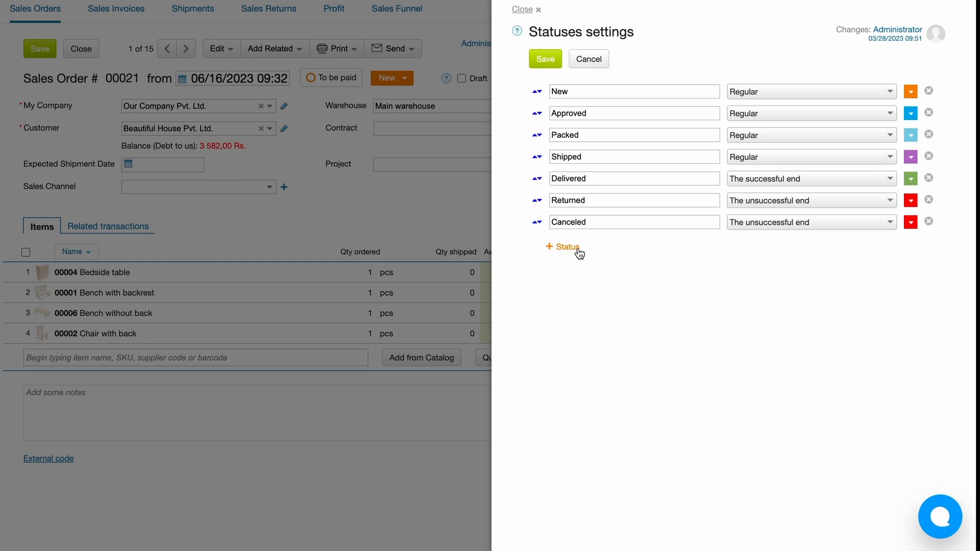
- Leave the sales order's status settings and open the Sales Funnel report
left_click(422, 215)
left_click(413, 19)
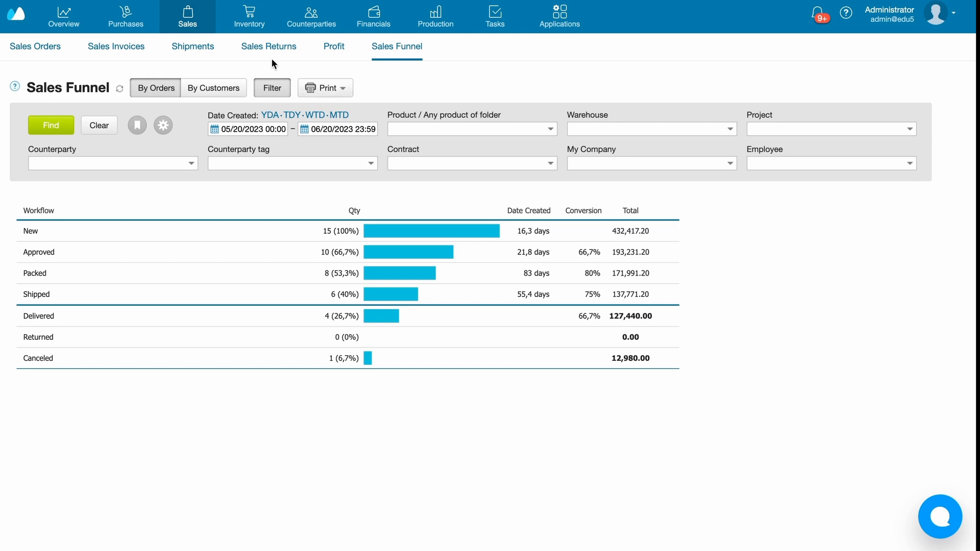
- Add a shipment status named "Prepared for shipment" and colour it red
left_click(202, 46)
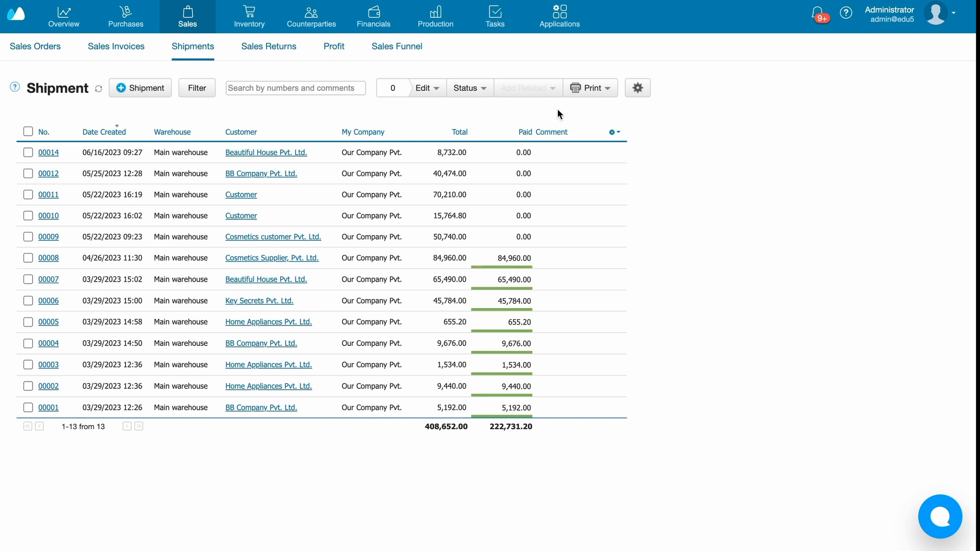
left_click(476, 90)
left_click(482, 108)
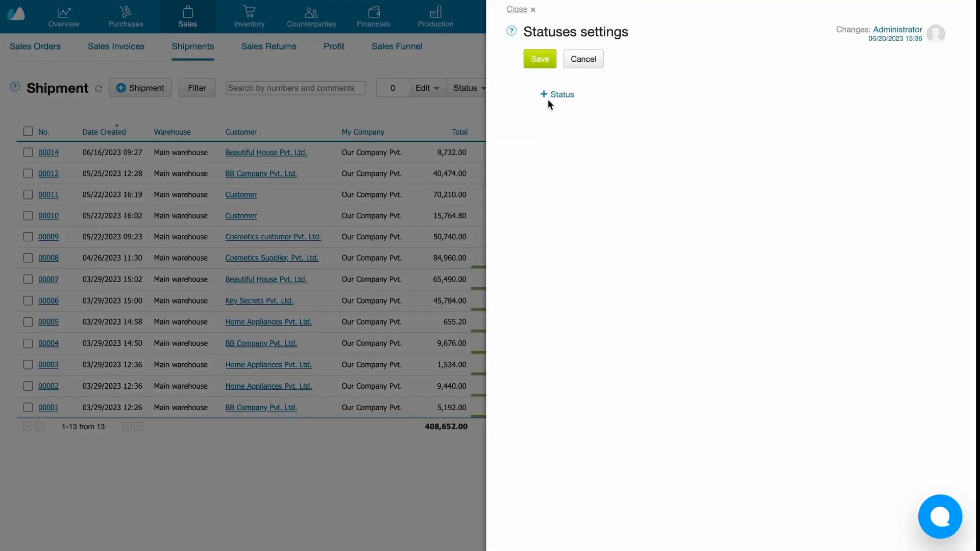
left_click(562, 97)
type("P")
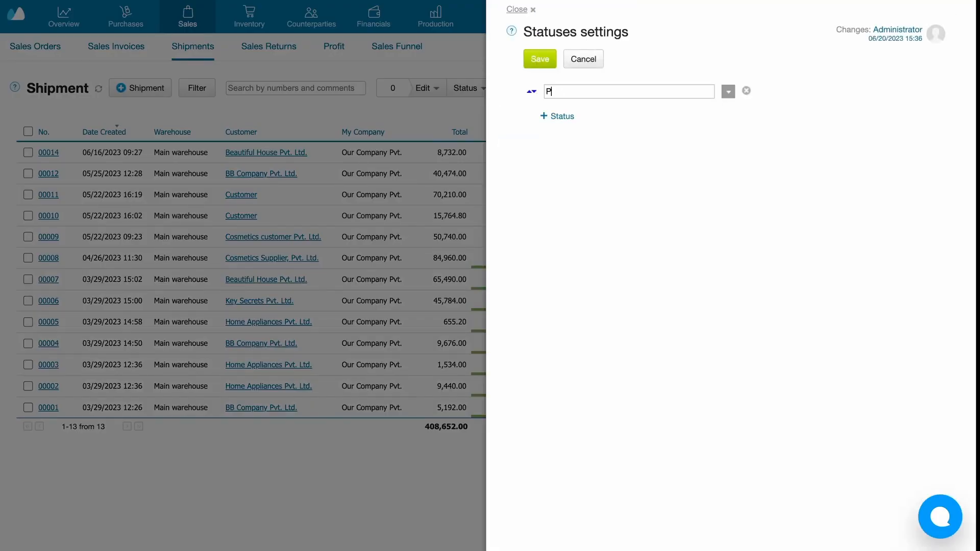
type("repared for shipment")
left_click(729, 91)
left_click(750, 110)
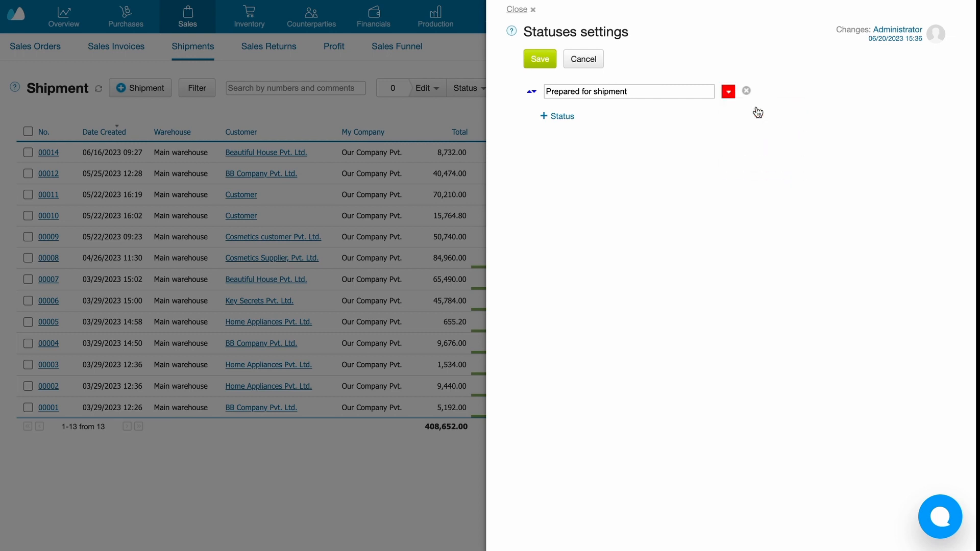
- Add a second shipment status named "Shipped" in dark yellow and save the status settings
left_click(562, 117)
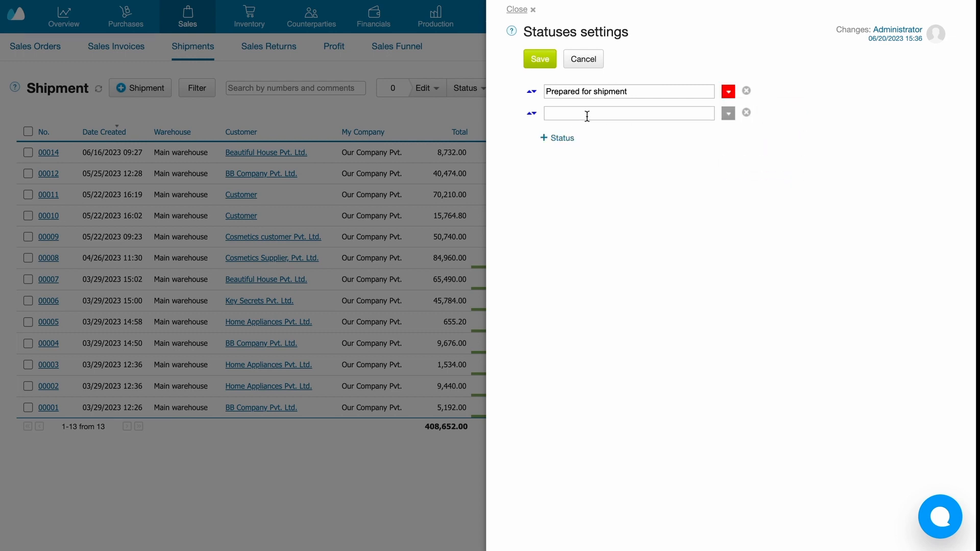
type("Shipped")
left_click(727, 115)
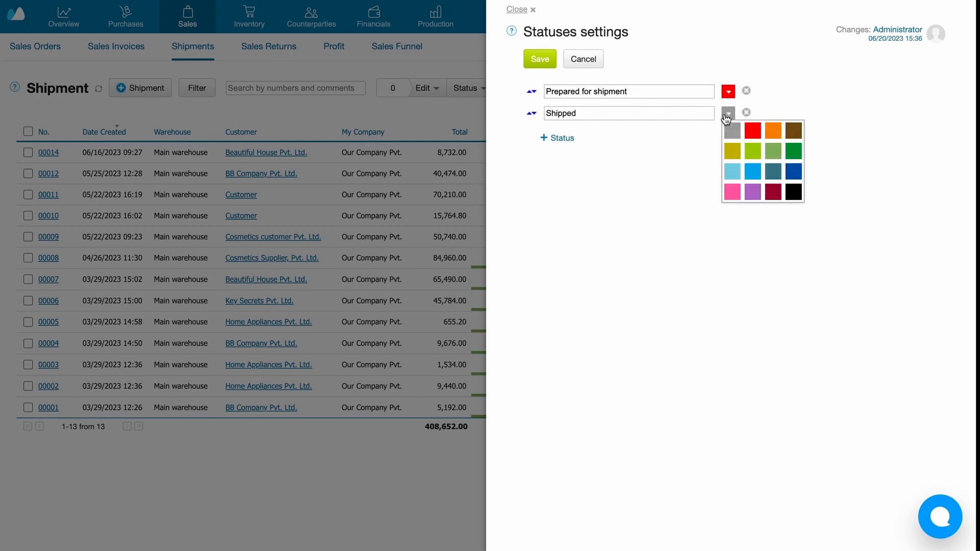
left_click(733, 144)
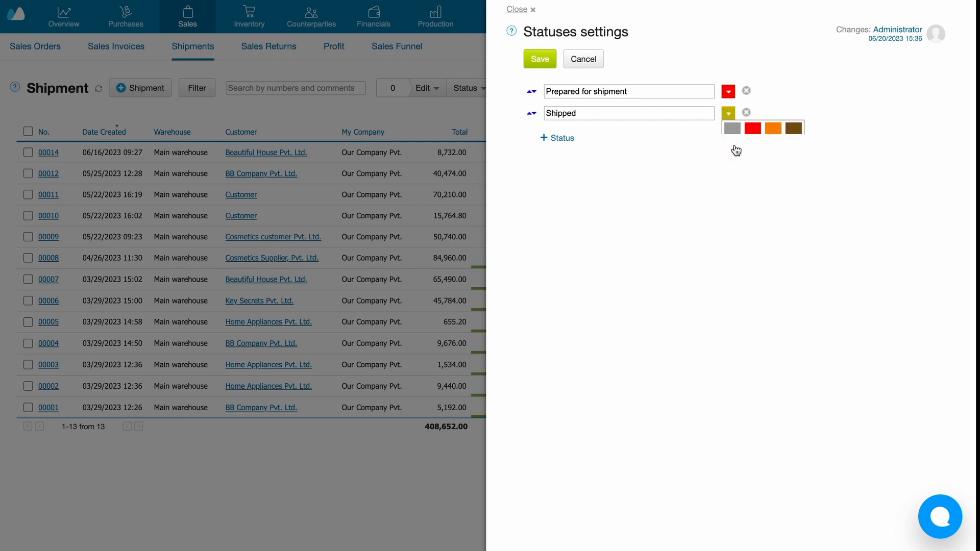
left_click(549, 61)
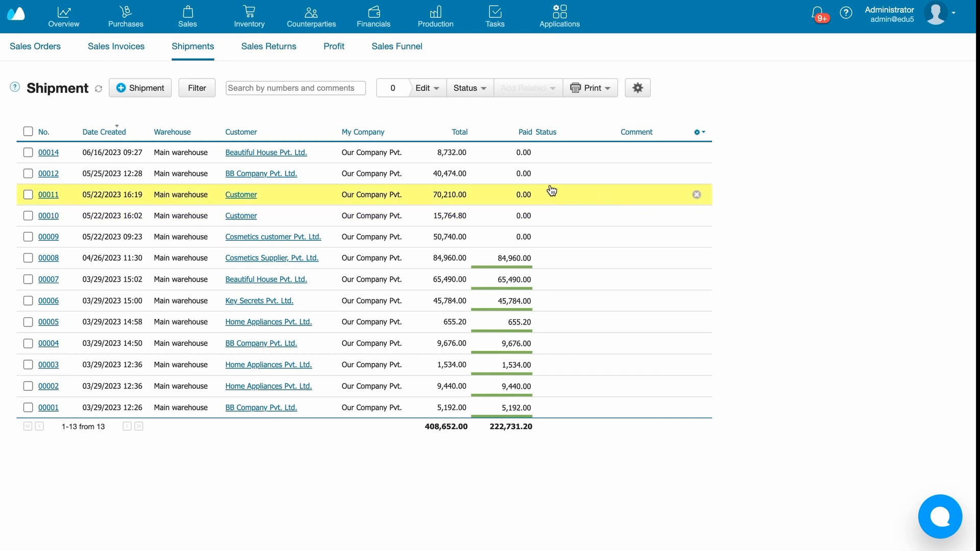
- Set the 06/16/2023 Beautiful House Pvt. Ltd. shipment's status to Prepared for shipment, then save and close it
left_click(521, 159)
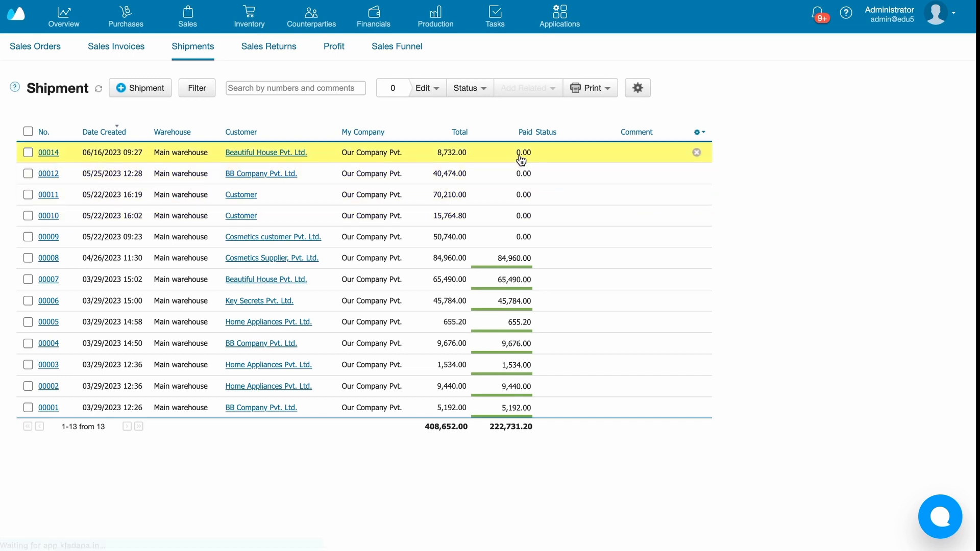
scroll(550, 280, "up", 1)
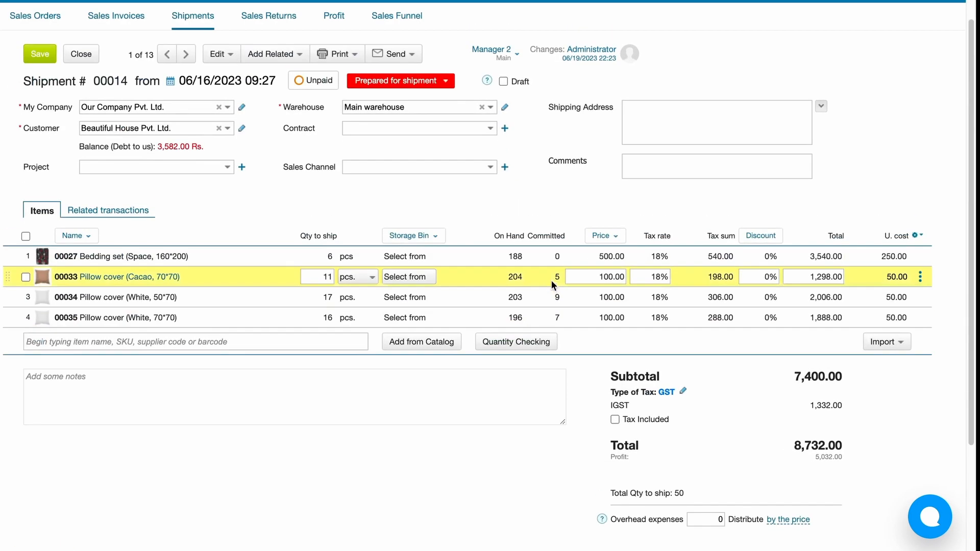
left_click(445, 81)
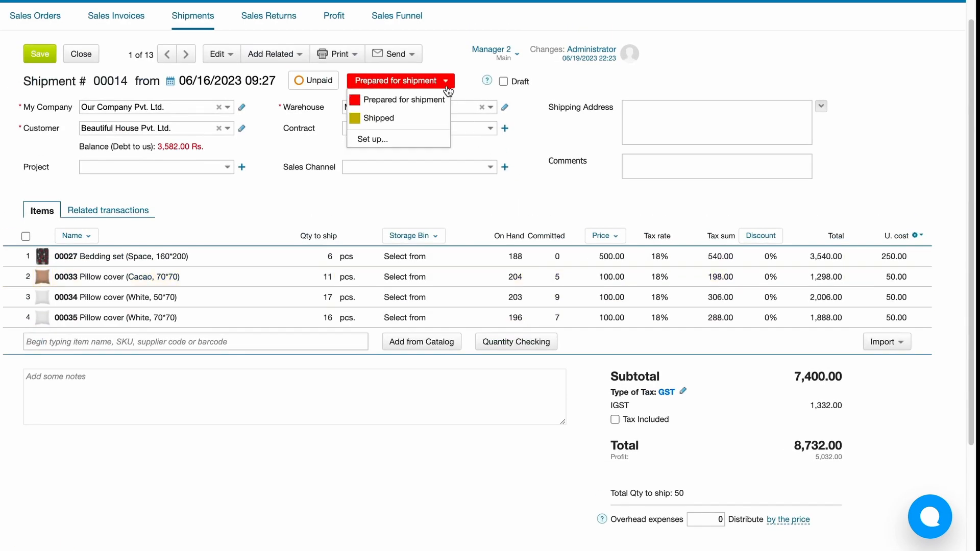
left_click(435, 100)
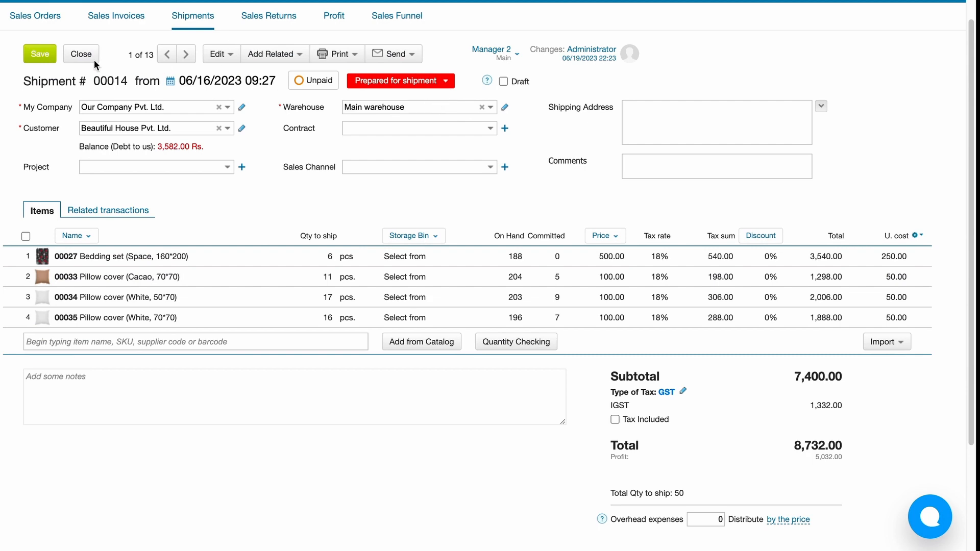
left_click(53, 56)
left_click(79, 54)
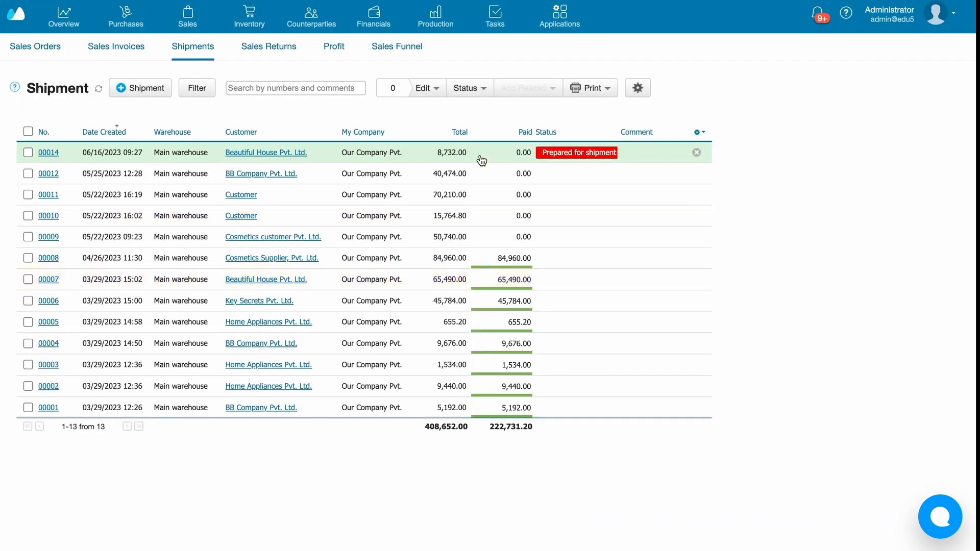
- Set the 05/25/2023 BB Company Pvt. Ltd. shipment's status to Shipped, then save and close it
left_click(481, 176)
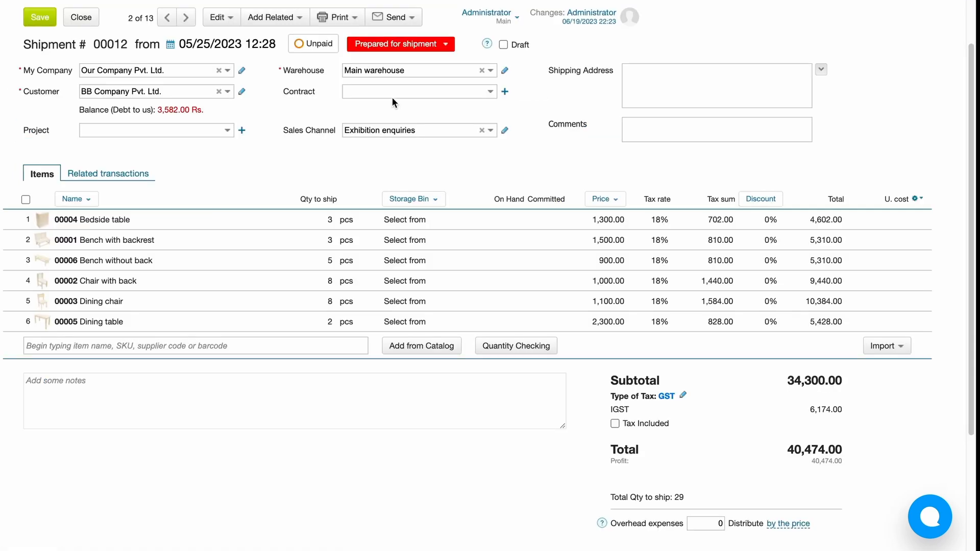
left_click(410, 49)
left_click(391, 81)
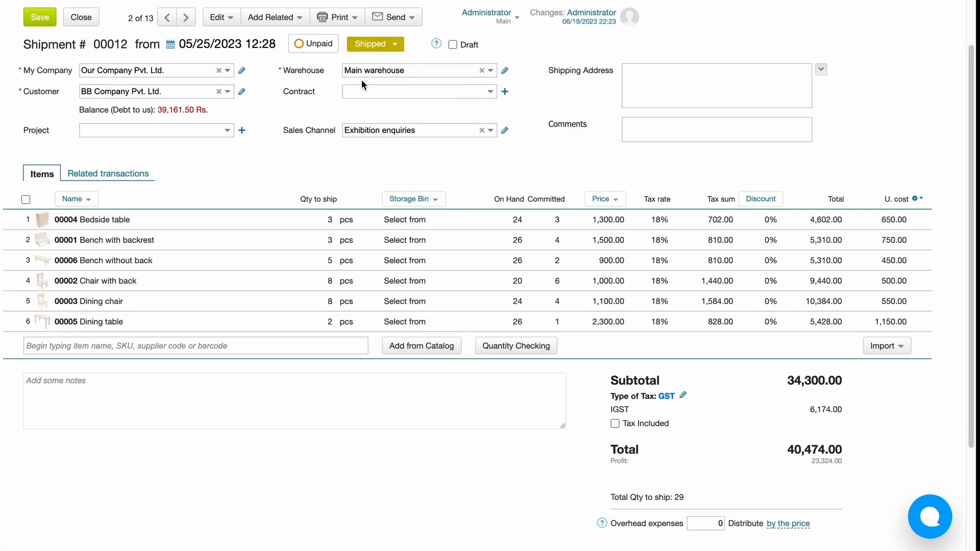
left_click(43, 20)
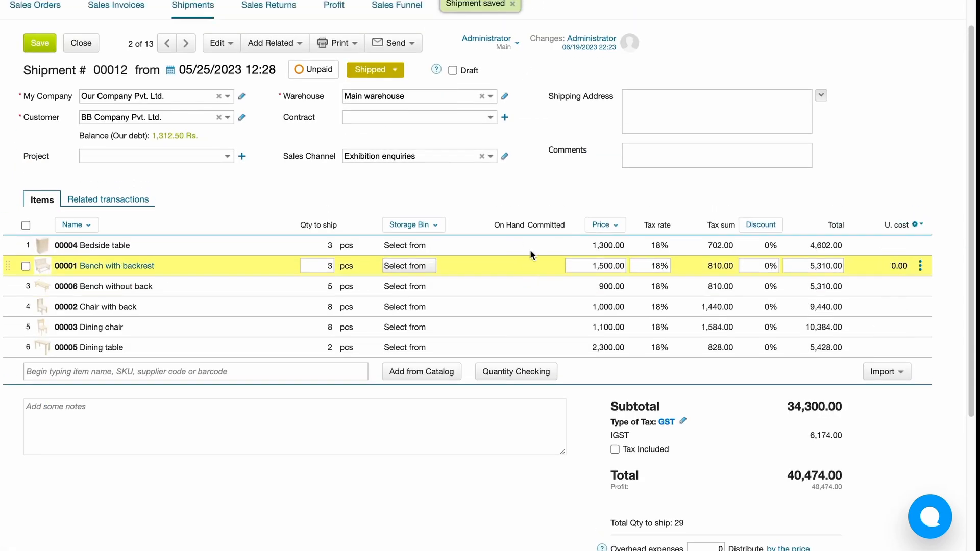
left_click(77, 90)
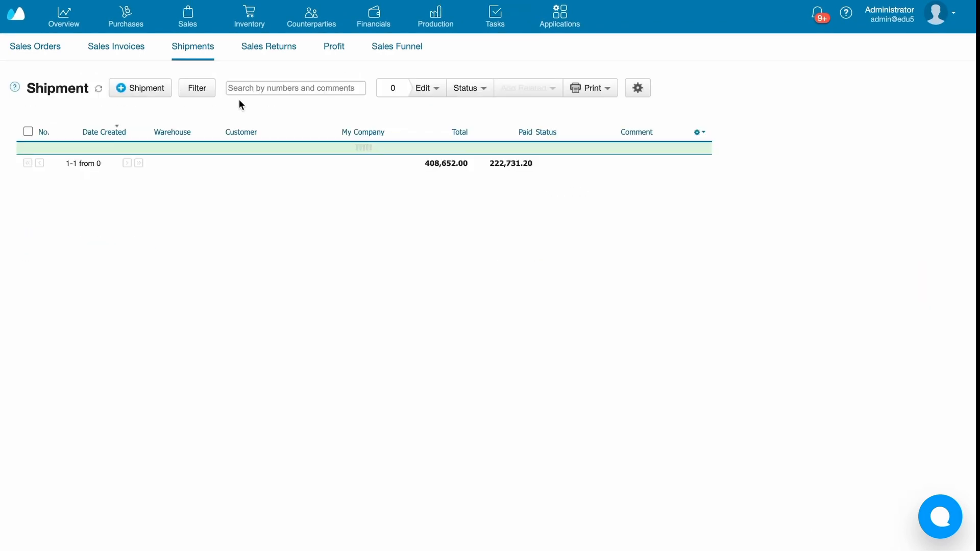
- Filter the shipment list by the status Prepared for shipment
left_click(199, 94)
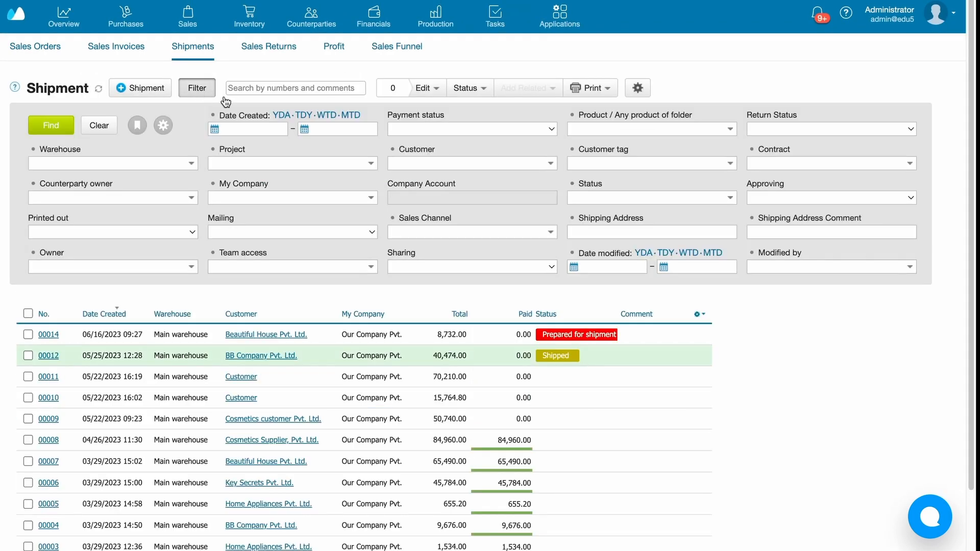
scroll(846, 368, "down", 1)
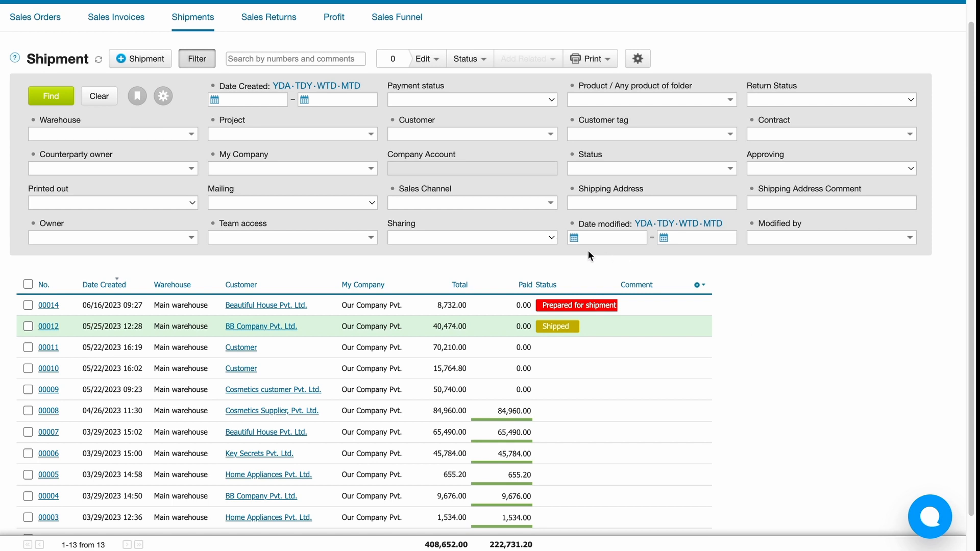
left_click(606, 168)
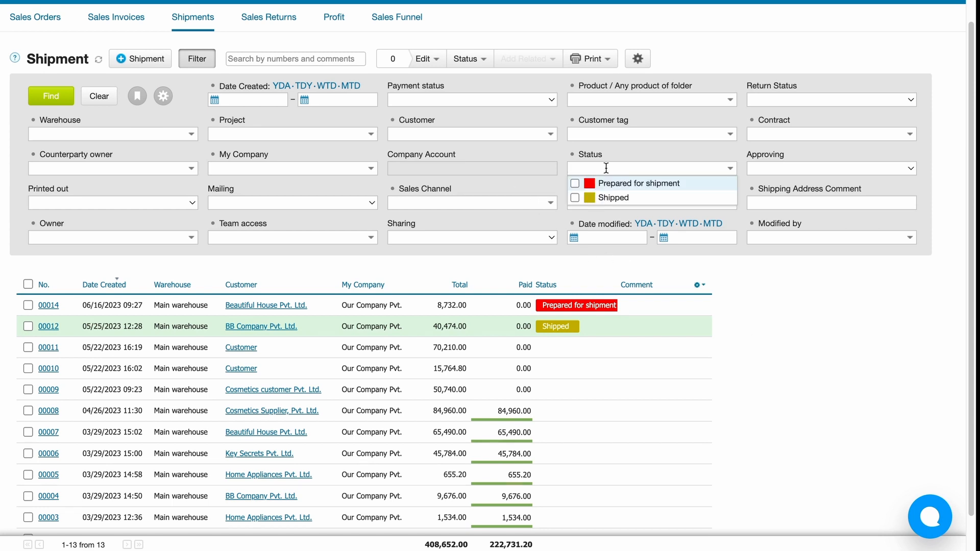
left_click(615, 186)
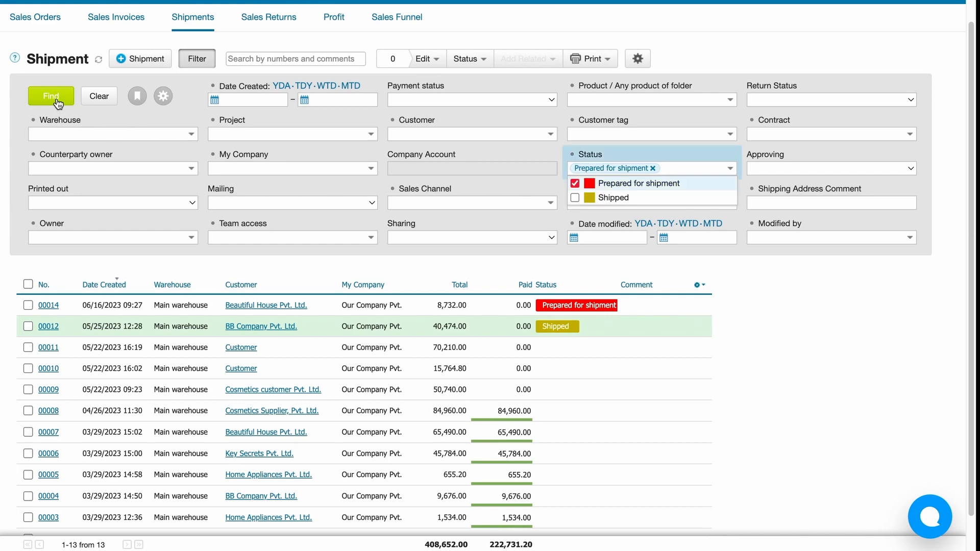
left_click(33, 96)
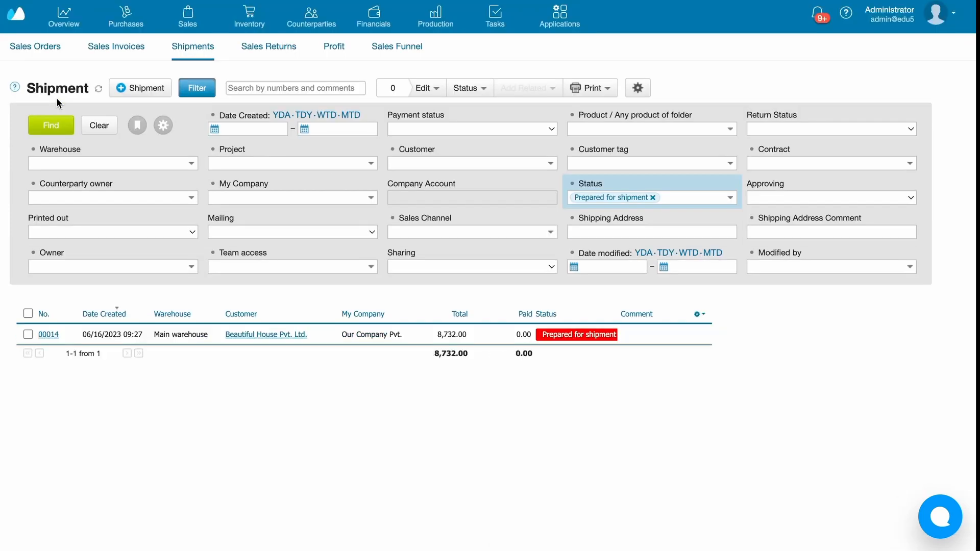
- Save the current shipment filter under the name "Prepared for shipment"
left_click(135, 125)
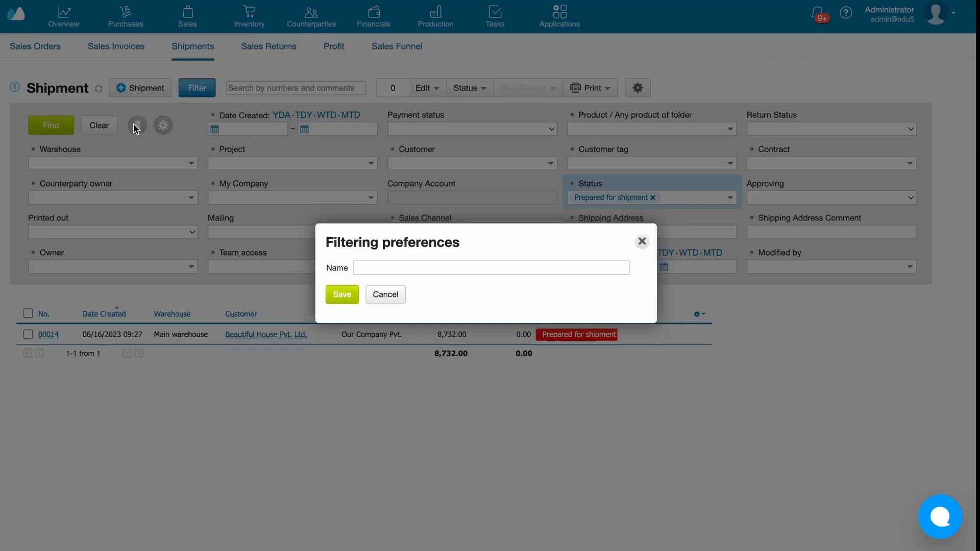
type("Prepared for shipment")
left_click(335, 294)
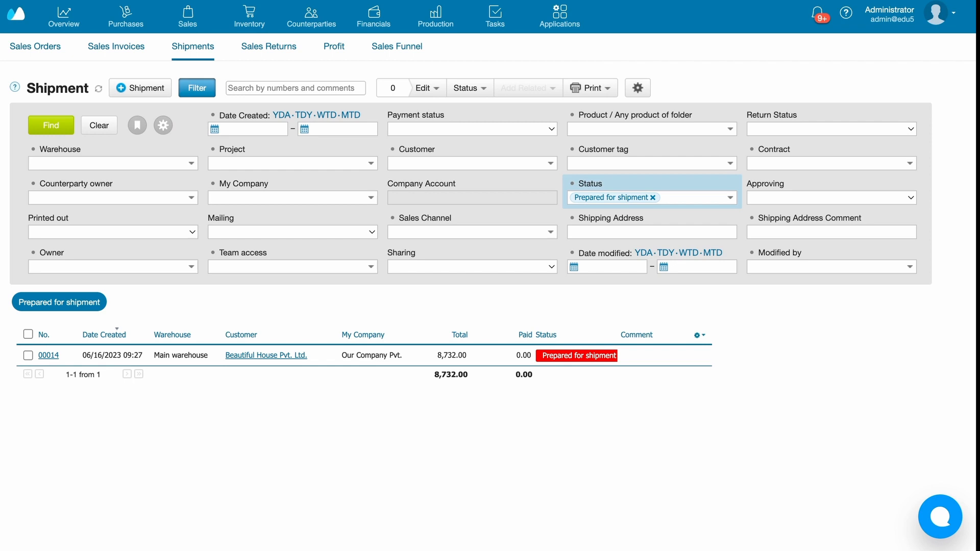
- Create a new workflow in the account settings named "Autogenerate shipment when Order status is Approved"
left_click(931, 25)
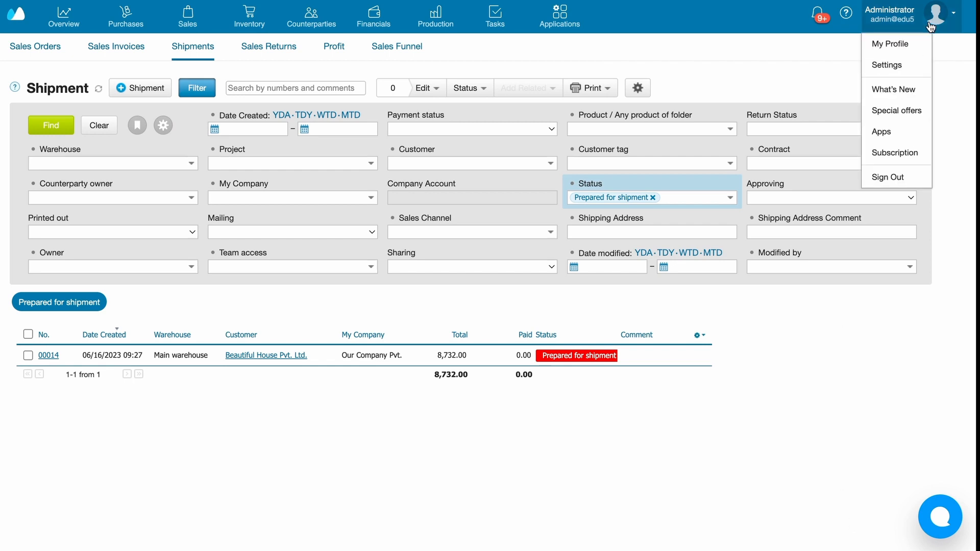
left_click(900, 64)
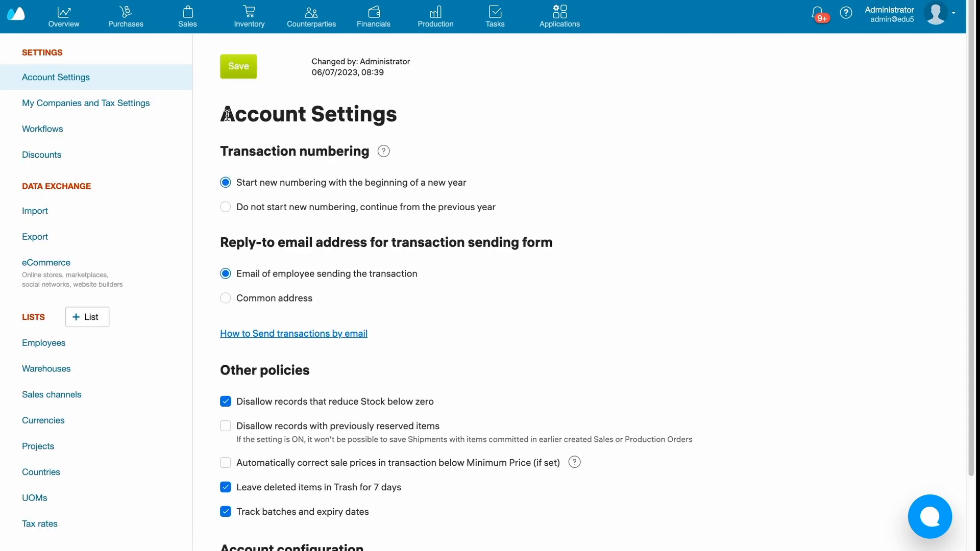
left_click(129, 131)
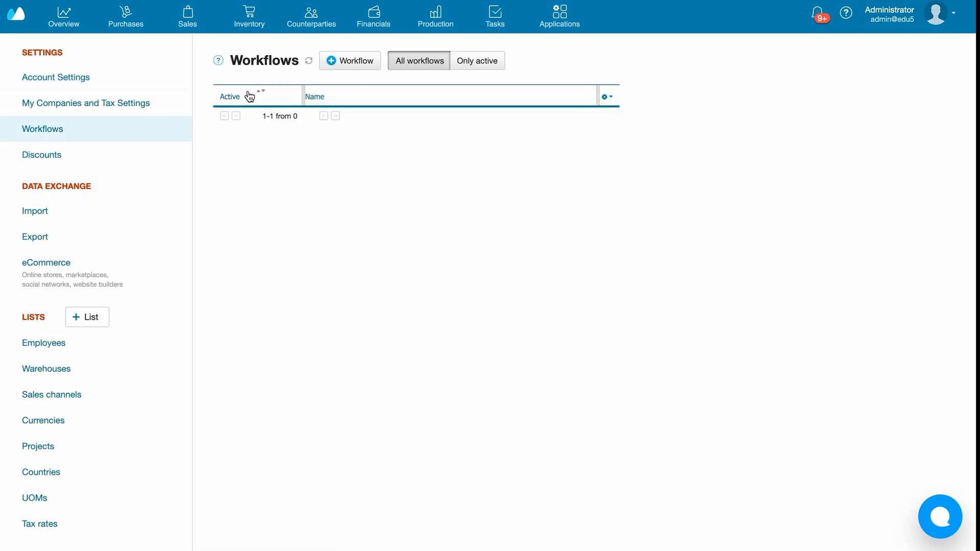
left_click(330, 61)
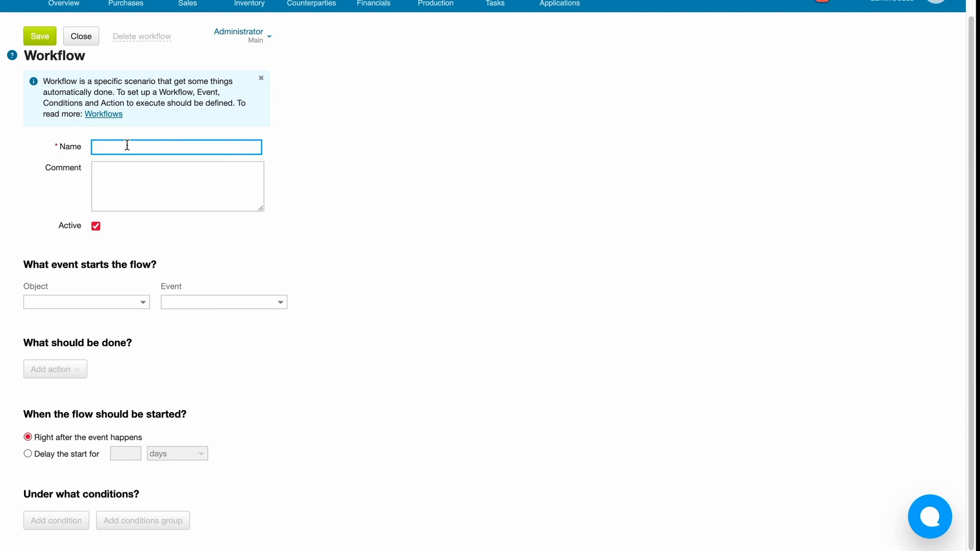
key("super+v")
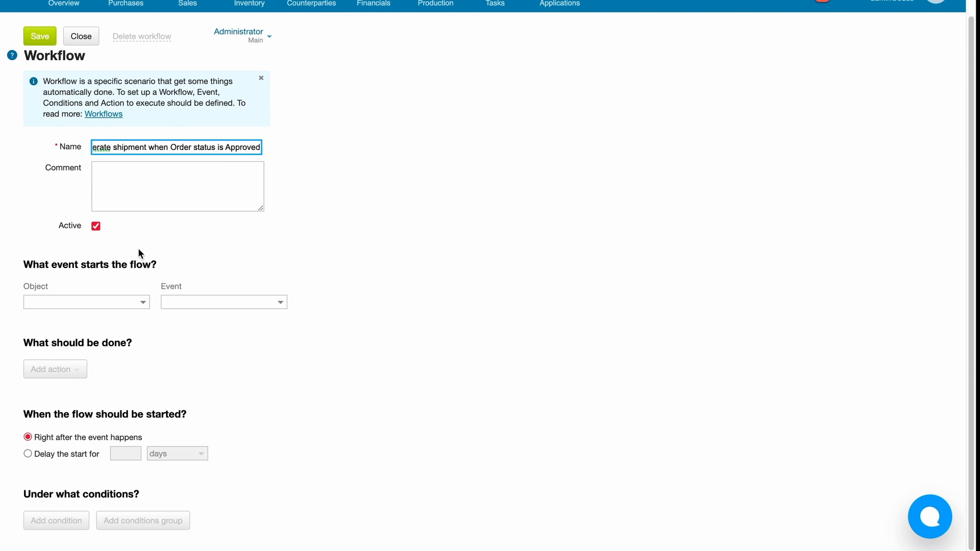
- Set the workflow to start when a Sales Order's status is changed to Approved
left_click(131, 305)
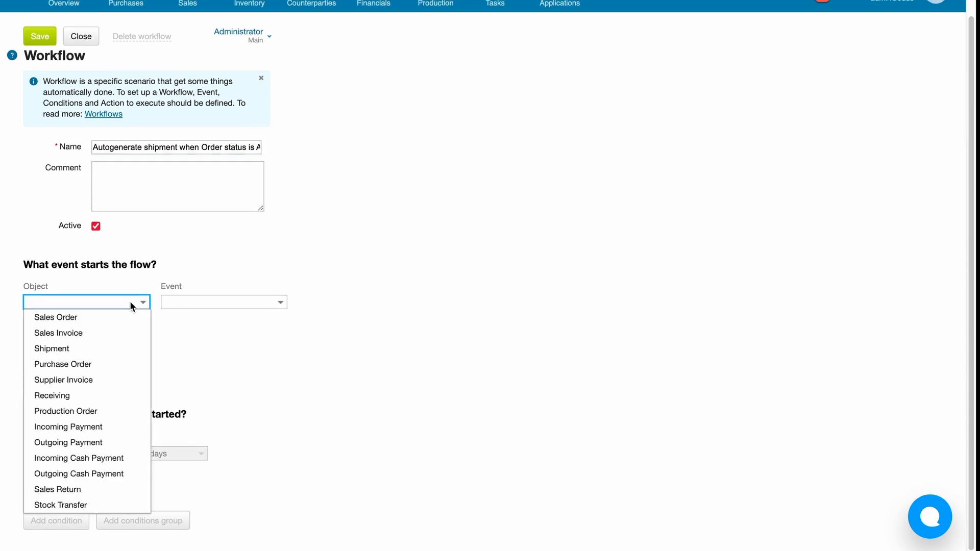
left_click(127, 321)
left_click(202, 302)
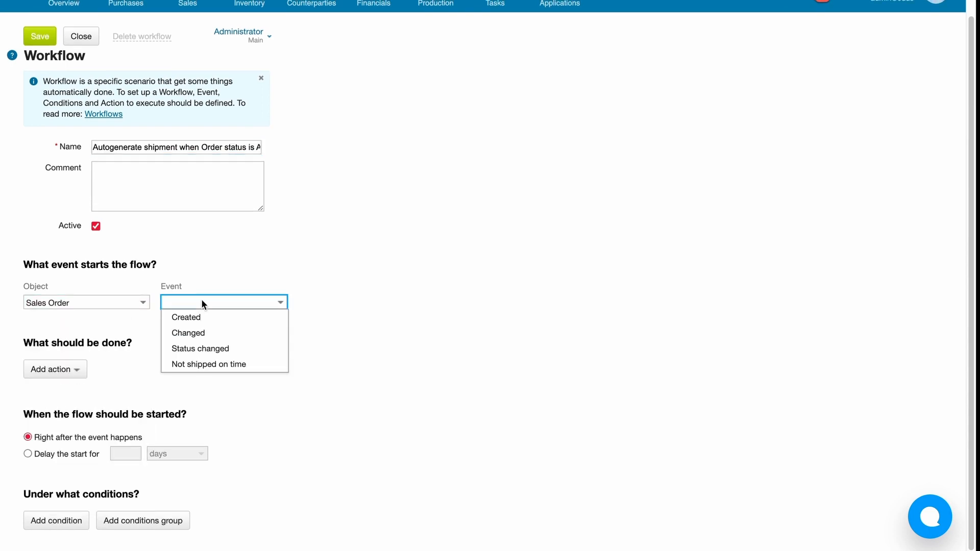
left_click(214, 349)
left_click(343, 302)
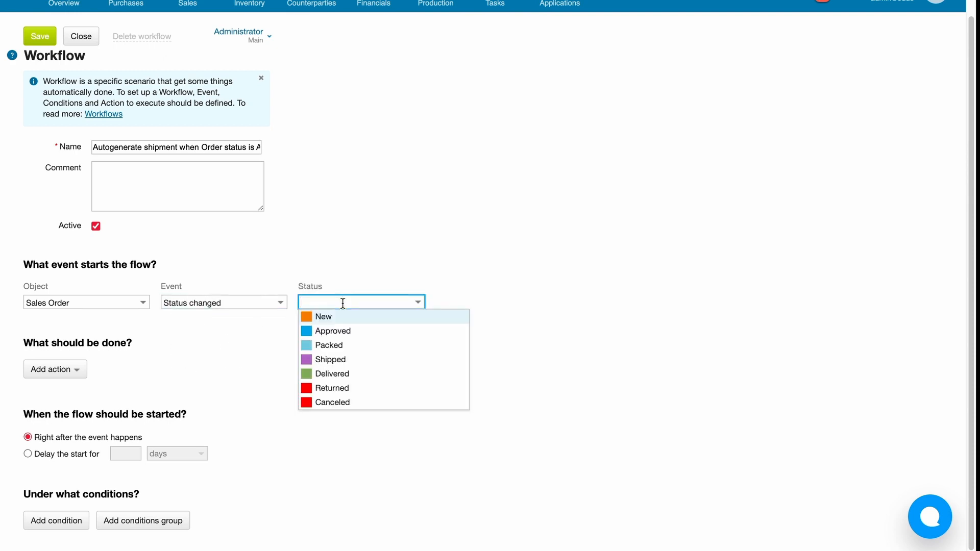
left_click(344, 331)
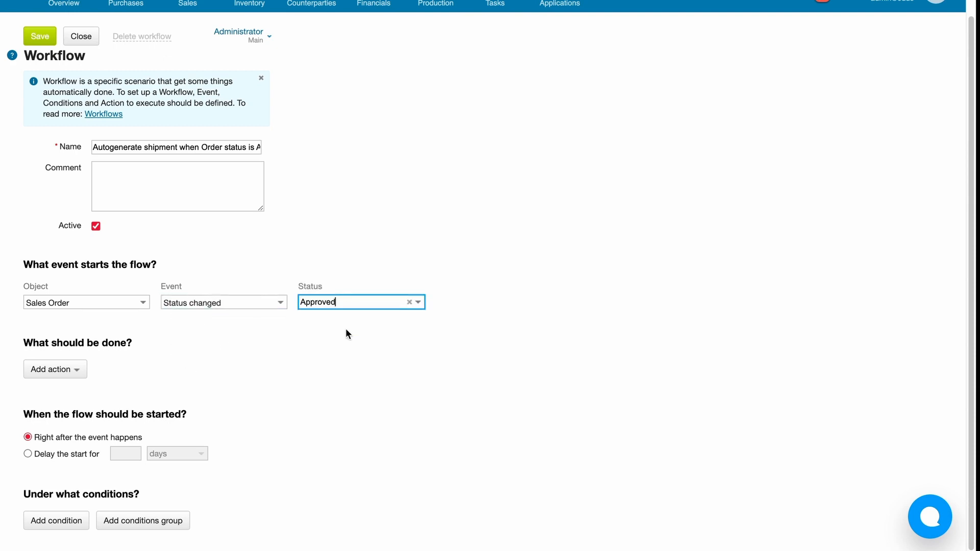
- Add a Related Transaction action of type Shipment to the workflow, and save and close the workflow
left_click(70, 370)
left_click(118, 479)
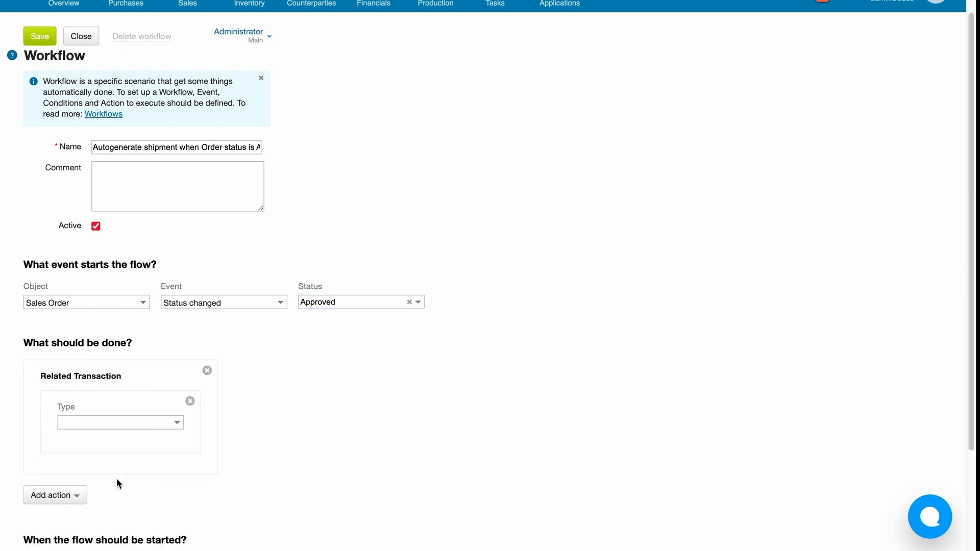
scroll(319, 416, "down", 1)
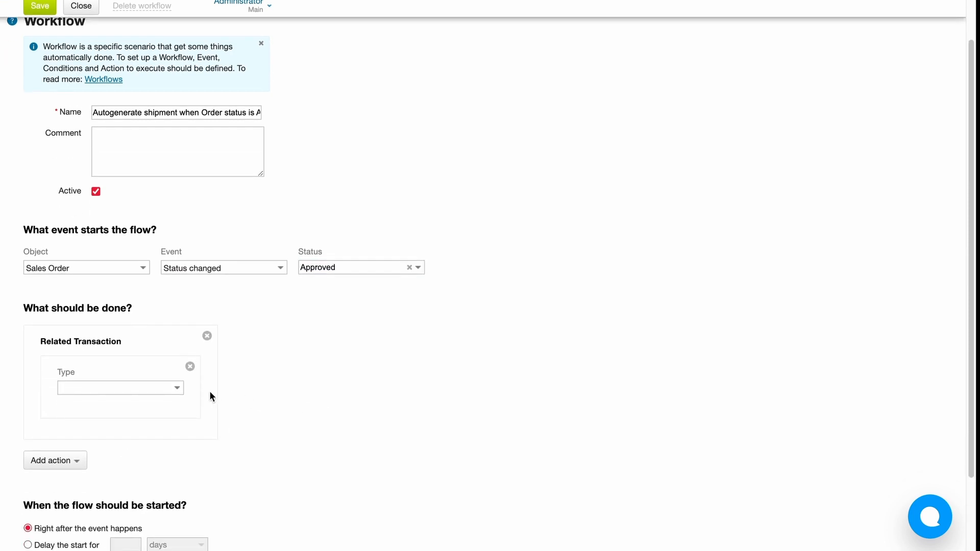
left_click(179, 388)
left_click(170, 402)
scroll(158, 386, "down", 1)
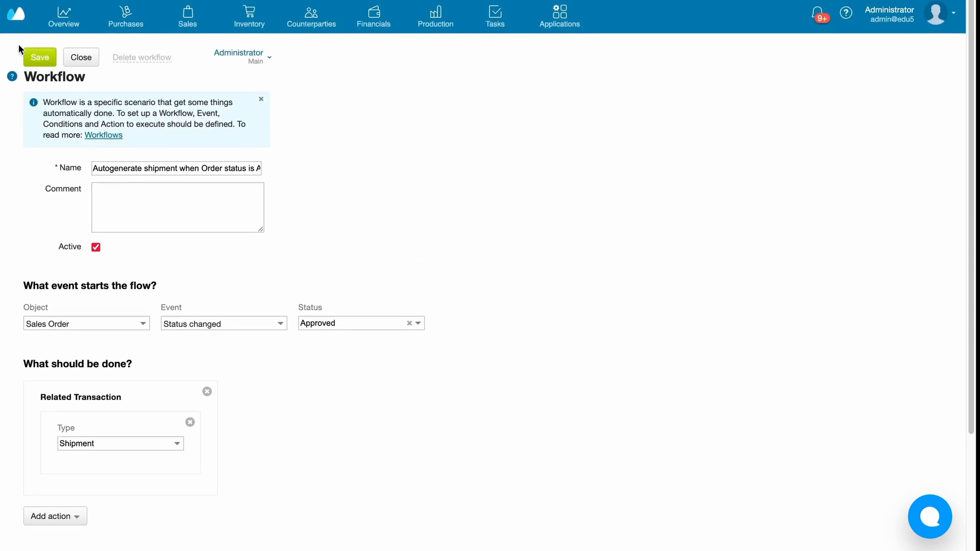
left_click(37, 63)
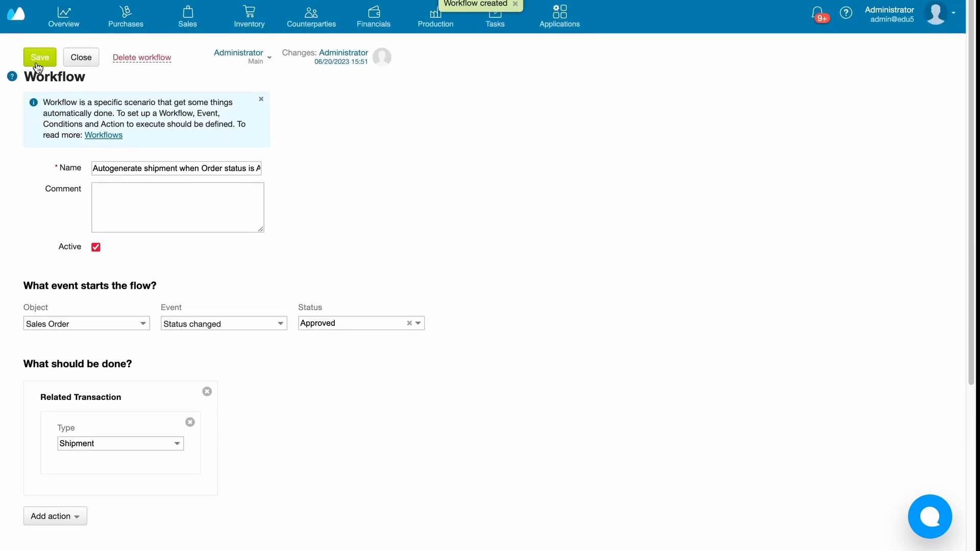
left_click(82, 58)
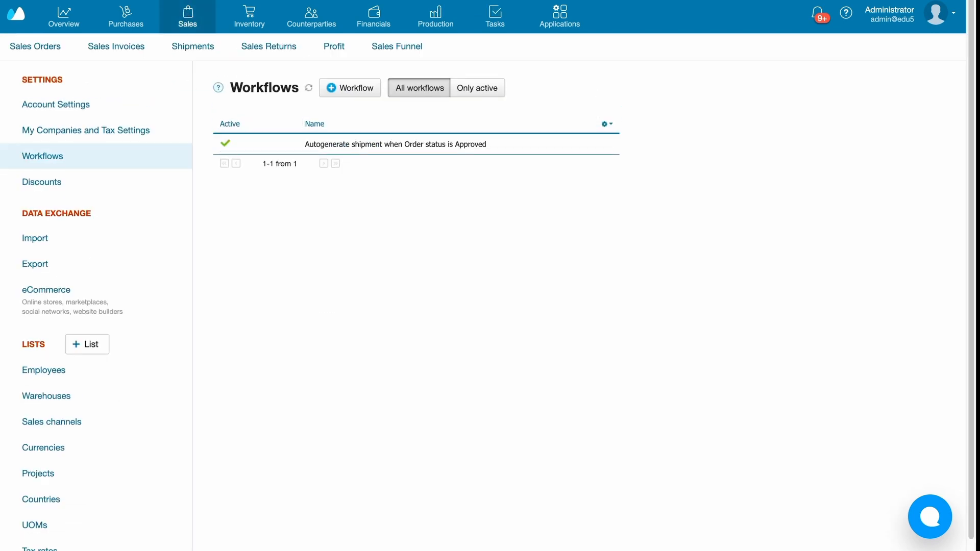
- Save the newest sales order, for Beautiful House Pvt. Ltd., with the status Approved and view its related transactions
left_click(53, 45)
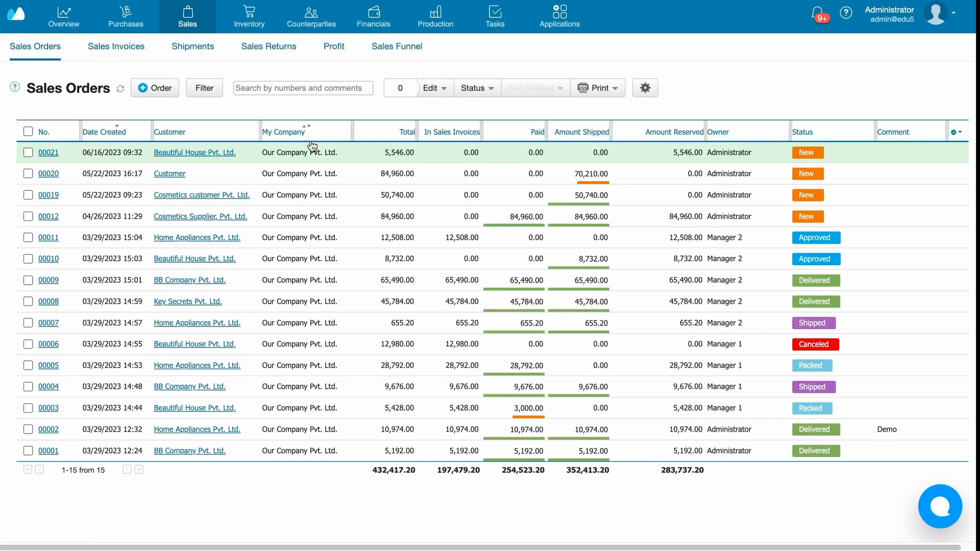
left_click(366, 153)
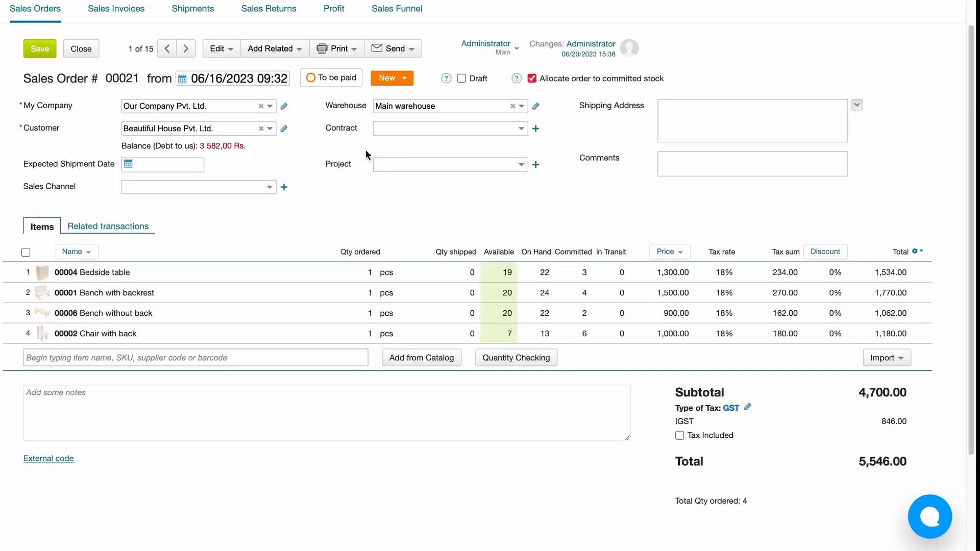
left_click(404, 78)
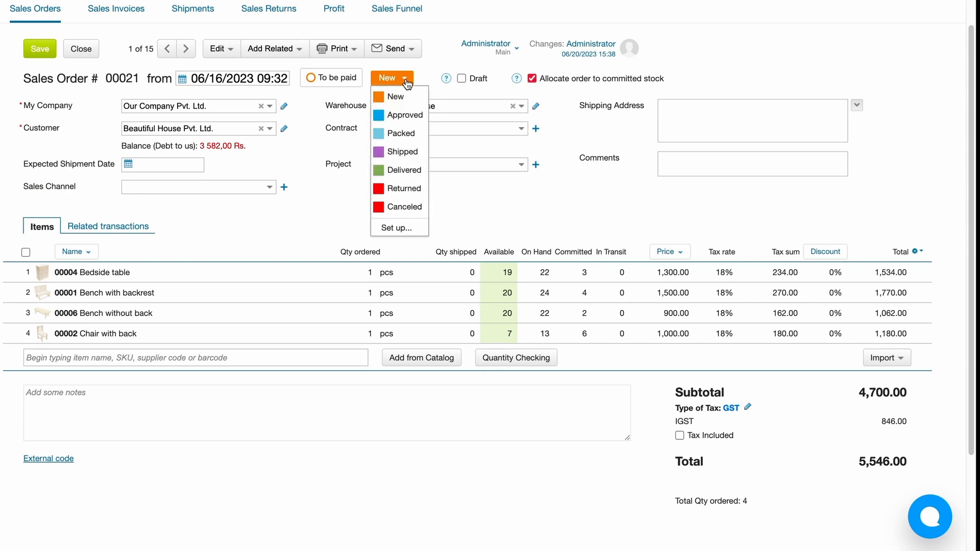
left_click(406, 118)
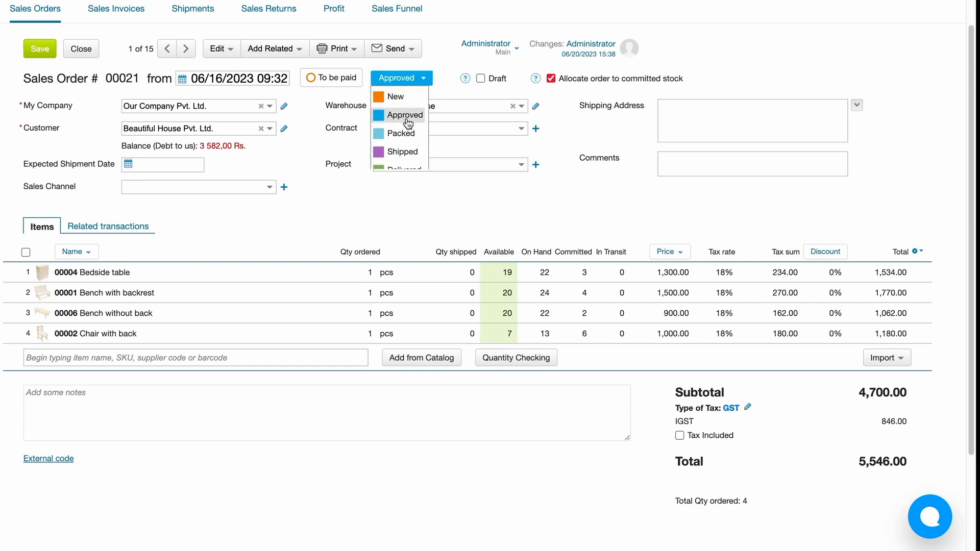
left_click(43, 52)
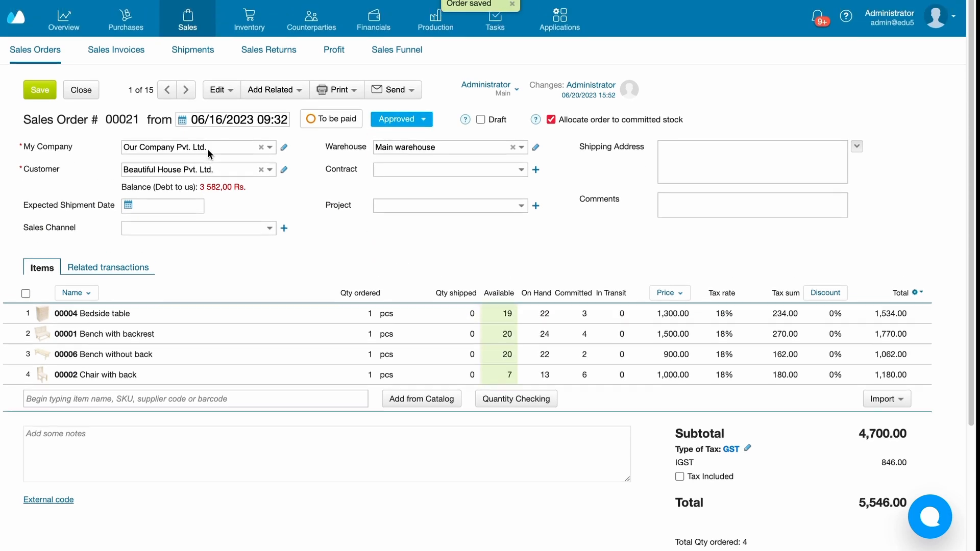
left_click(125, 266)
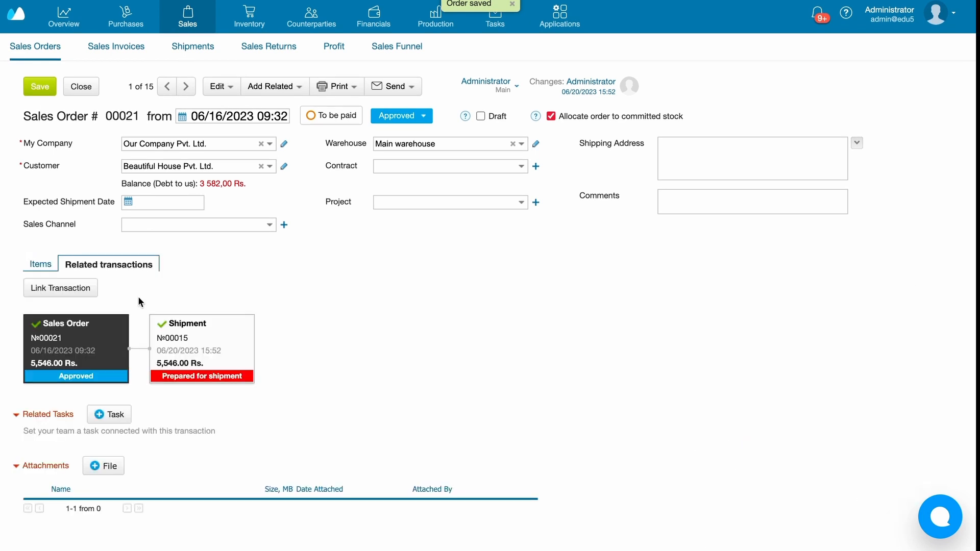